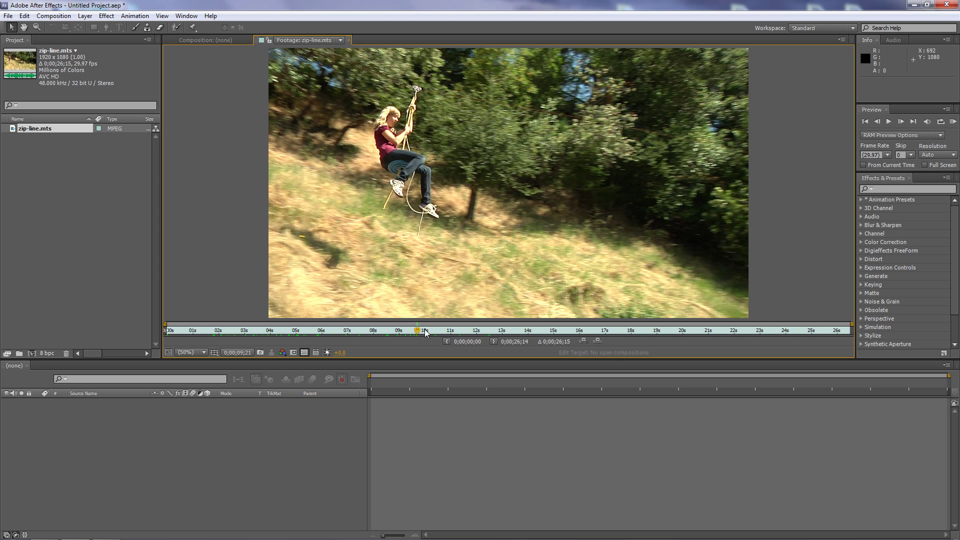
# Scrub the zip-line.mts footage forward to about 0;00;12;14.
pyautogui.moveTo(427, 330); pyautogui.dragTo(490, 332)
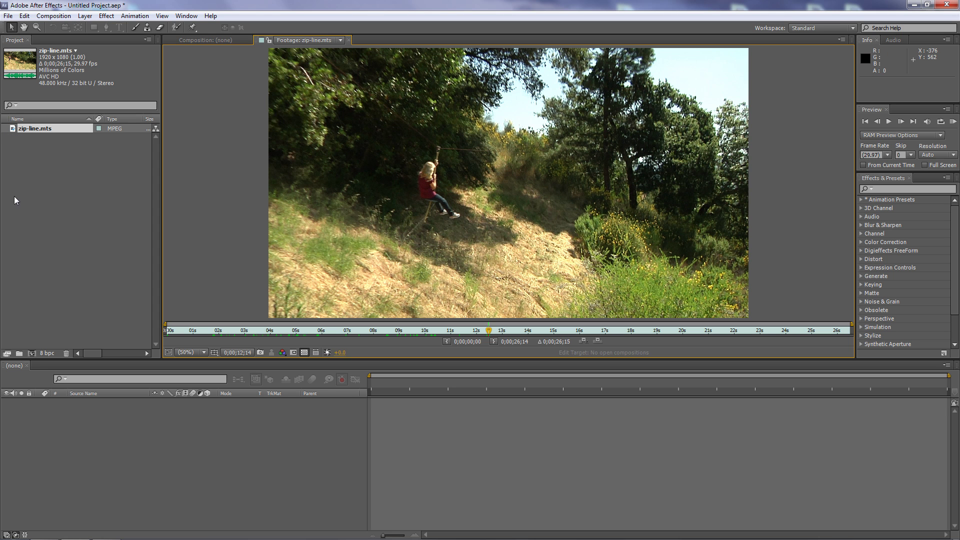
# Build a zip-line composition from zip-line.mts and scrub its timeline to 0;00;07;00.
pyautogui.moveTo(12, 129); pyautogui.dragTo(31, 354)
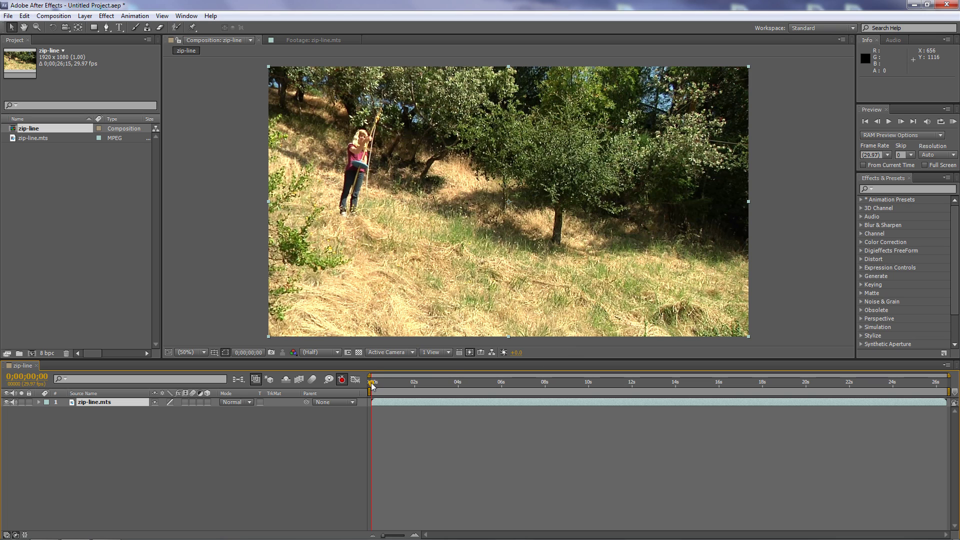
pyautogui.moveTo(371, 382); pyautogui.dragTo(523, 389)
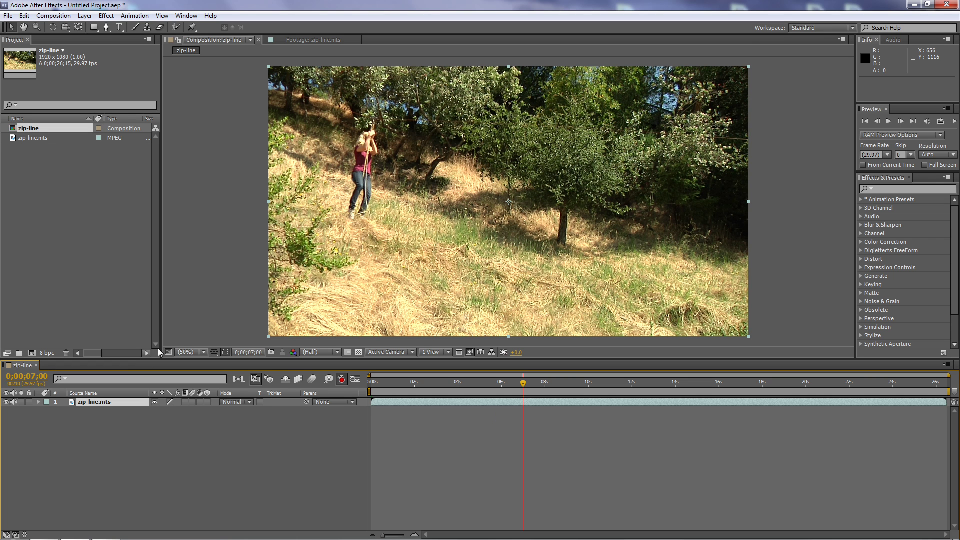
pyautogui.click(853, 28)
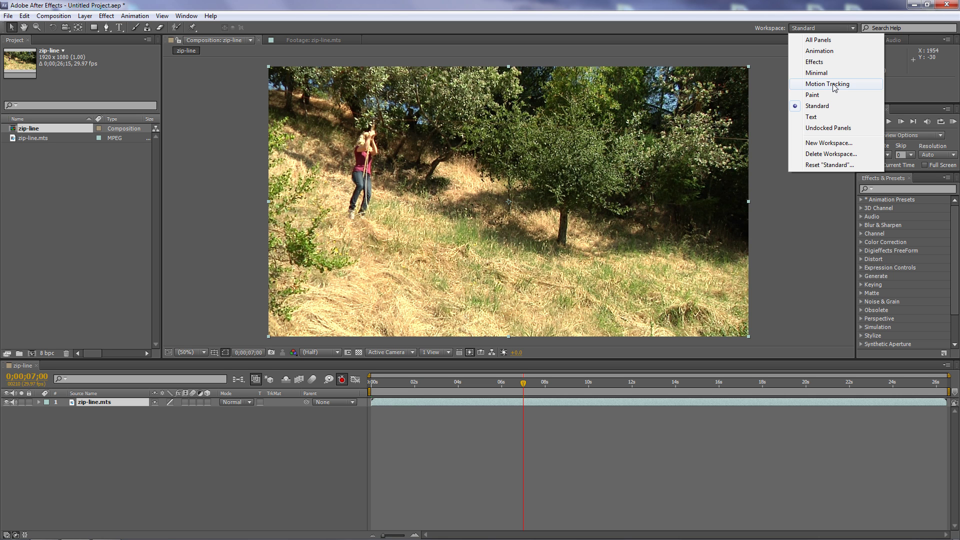
# Dismiss the workspace list and show the Tracker panel via Window > Tracker.
pyautogui.click(538, 6)
pyautogui.click(187, 16)
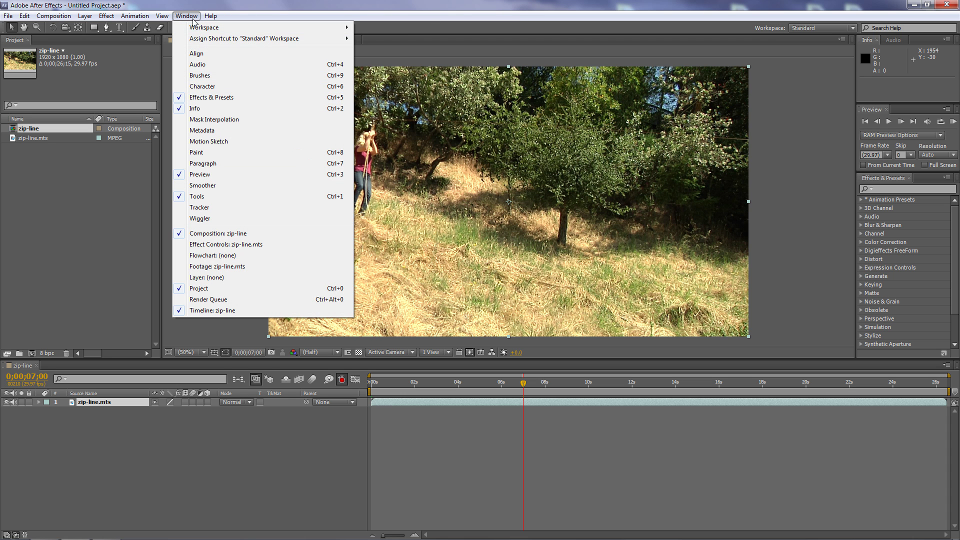
pyautogui.click(203, 209)
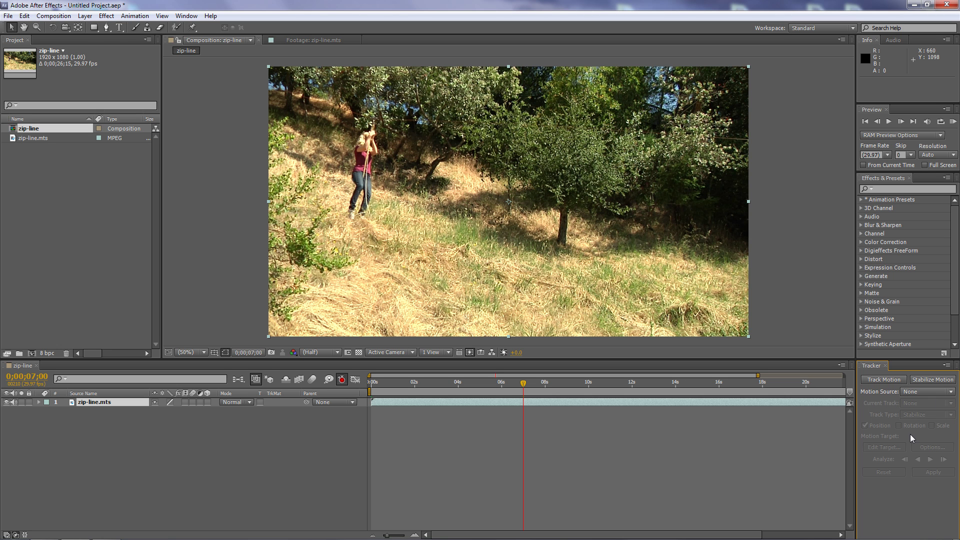
# Set Motion Source to zip-line.mts, select that layer and add a Track Motion tracker.
pyautogui.click(950, 393)
pyautogui.click(930, 418)
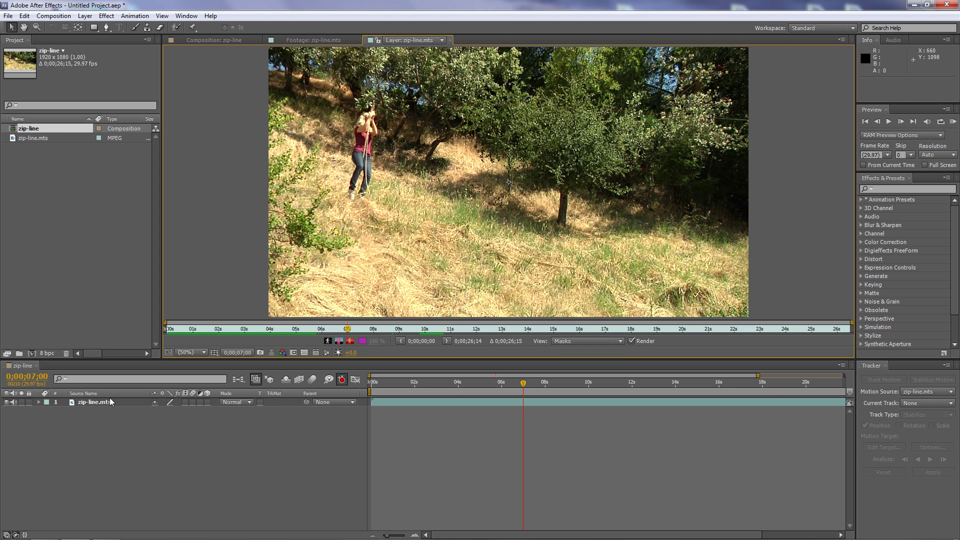
pyautogui.click(86, 403)
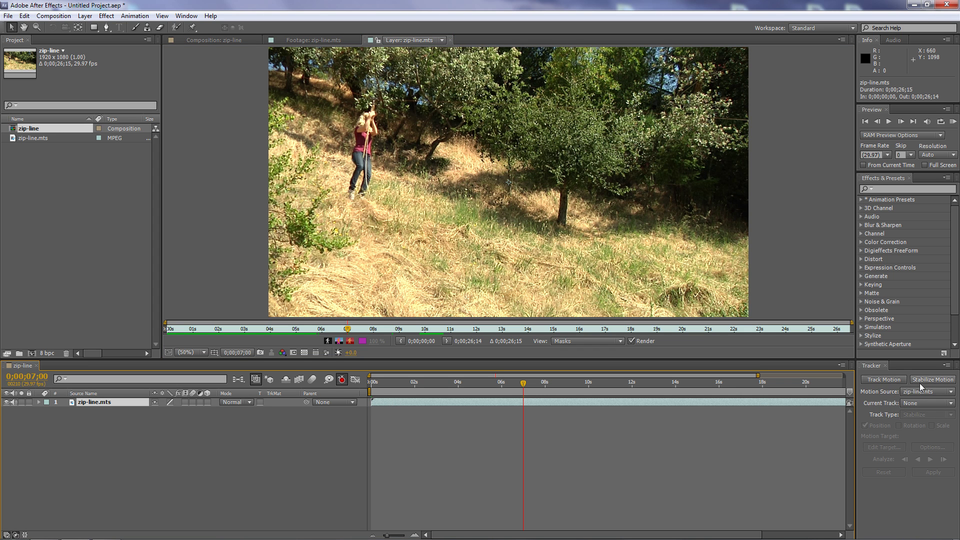
pyautogui.click(877, 380)
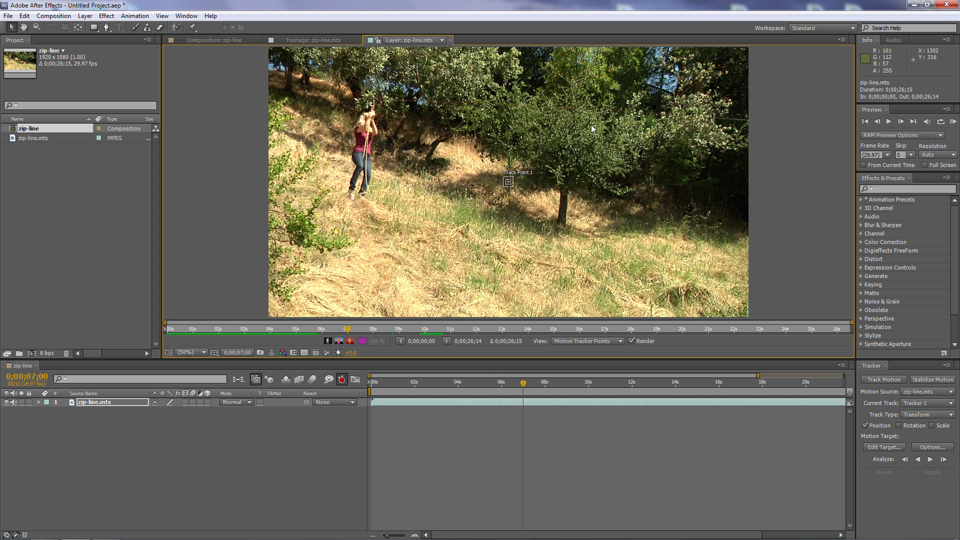
# Switch between the Composition and Layer views to check Track Point 1.
pyautogui.click(214, 40)
pyautogui.click(408, 40)
pyautogui.click(232, 39)
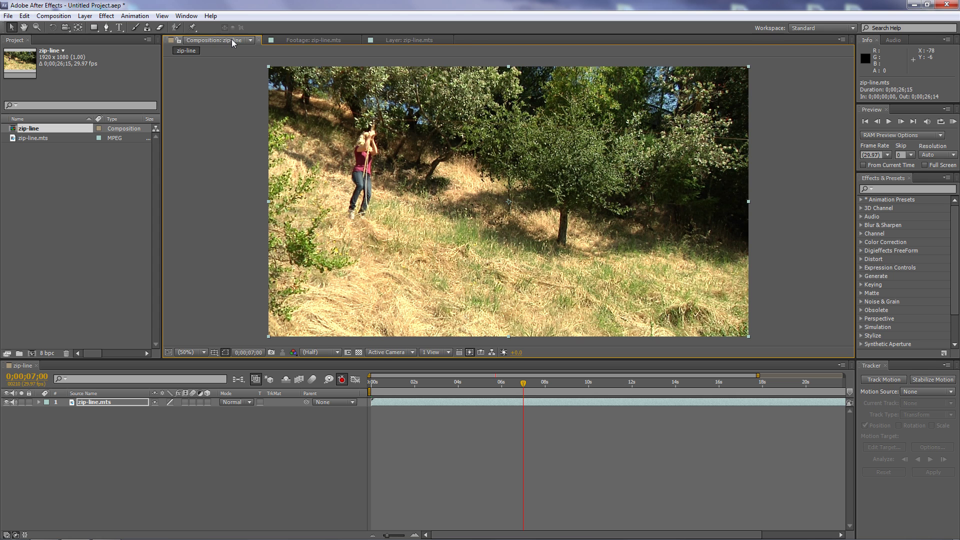
pyautogui.click(401, 41)
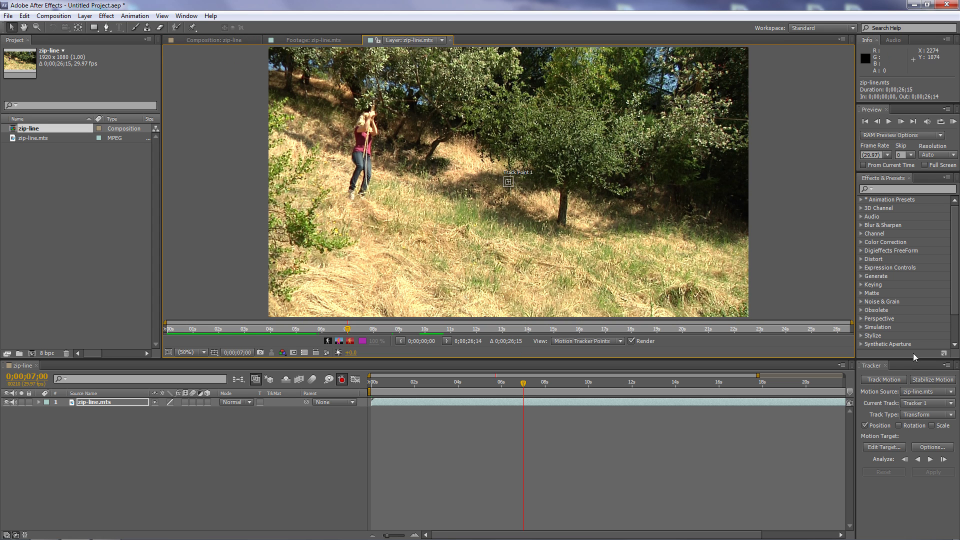
# Twirl open the zip-line.mts layer and its Motion Trackers group to reveal Tracker 1.
pyautogui.click(40, 402)
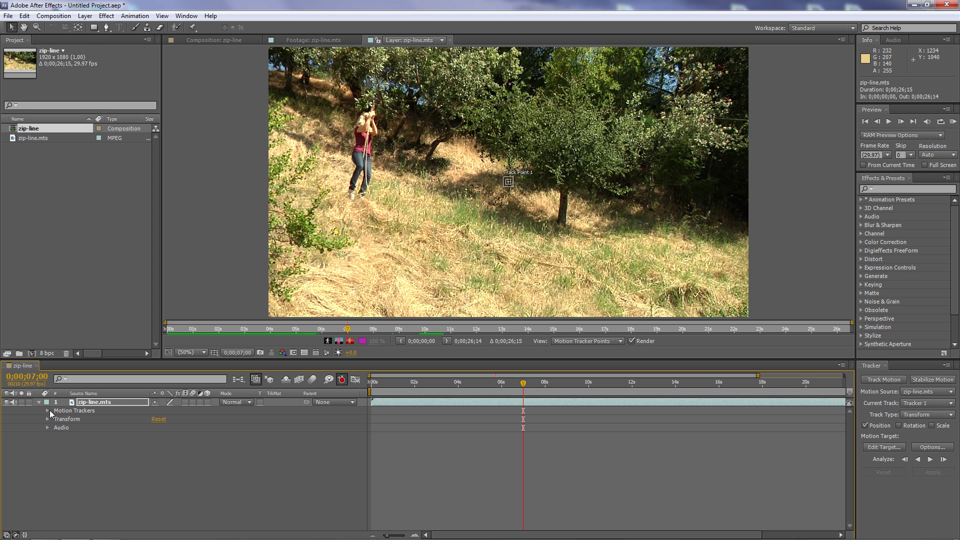
pyautogui.click(47, 411)
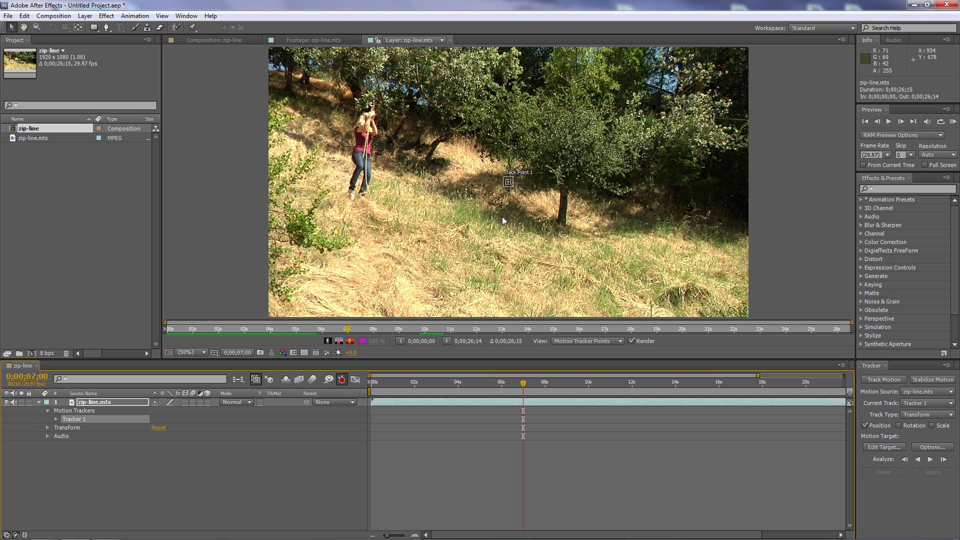
# Zoom the layer view to 100%, then 200%, and pan over to Track Point 1.
pyautogui.click(203, 352)
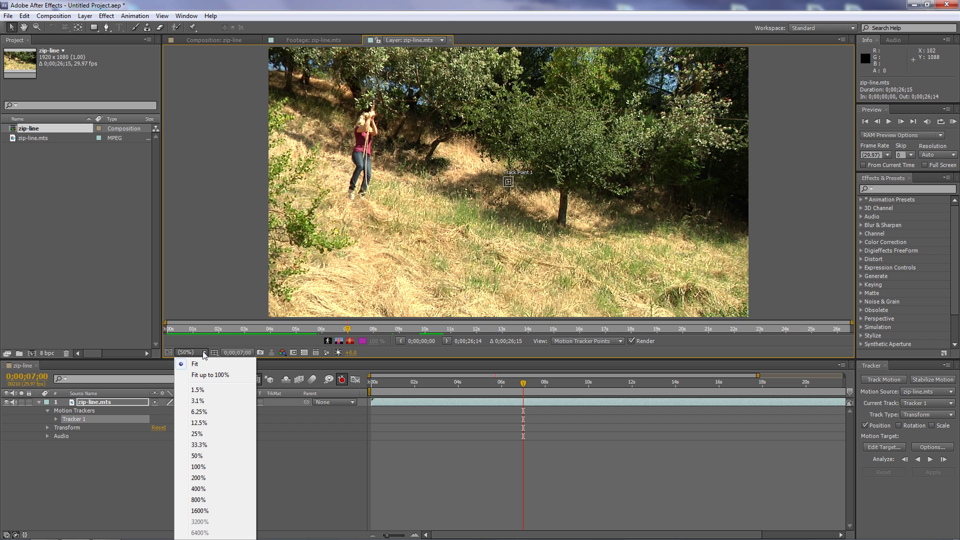
pyautogui.click(199, 466)
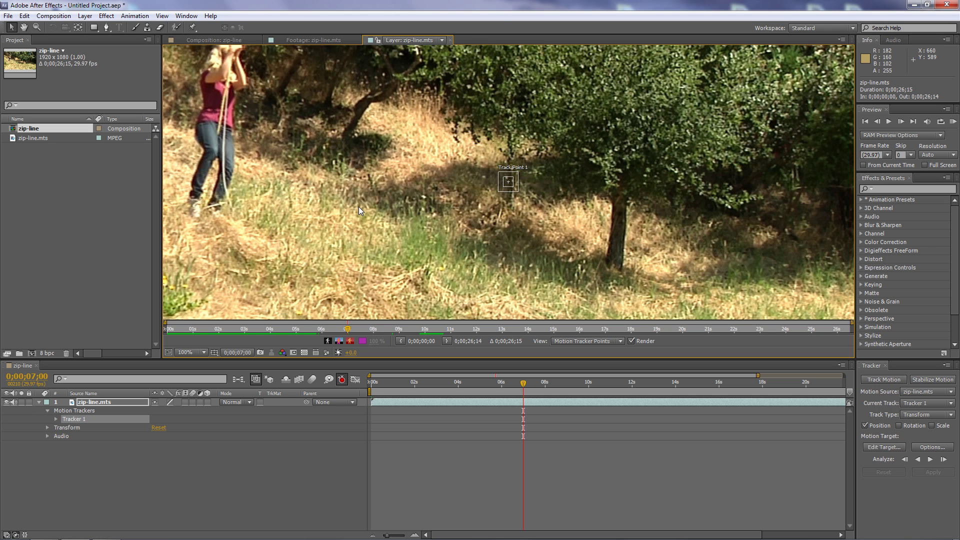
pyautogui.press('.')
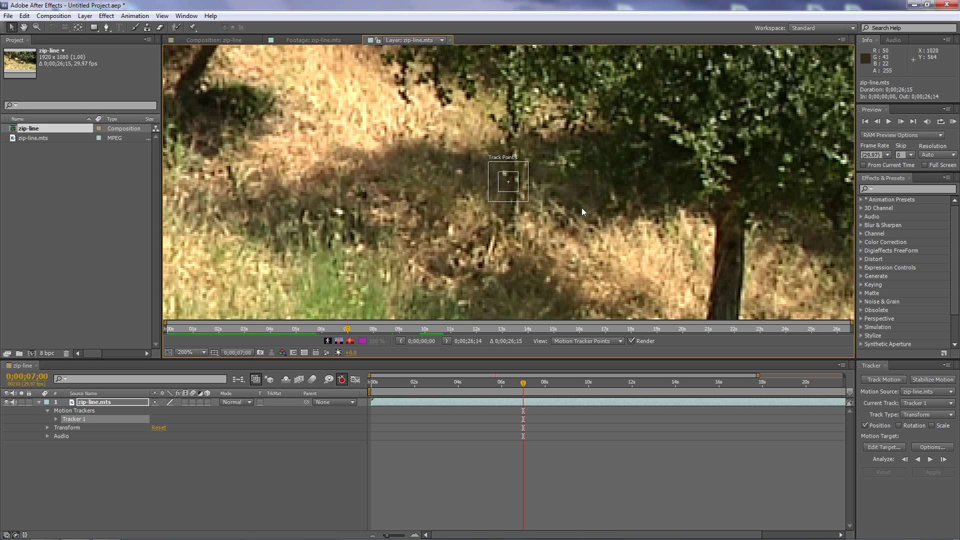
pyautogui.press('h')
pyautogui.moveTo(330, 175); pyautogui.dragTo(614, 289)
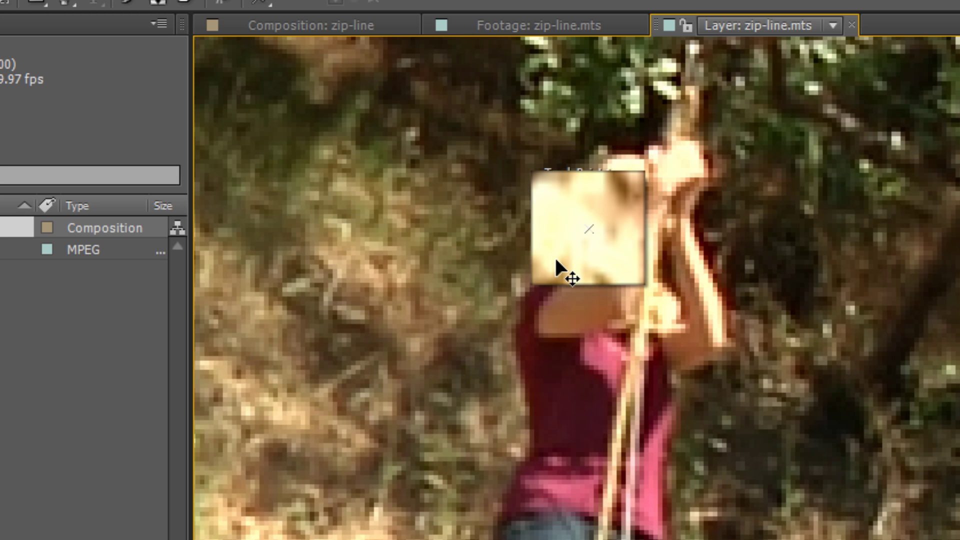
# Drag Track Point 1's feature region onto the rider's face.
pyautogui.moveTo(557, 261); pyautogui.dragTo(560, 260)
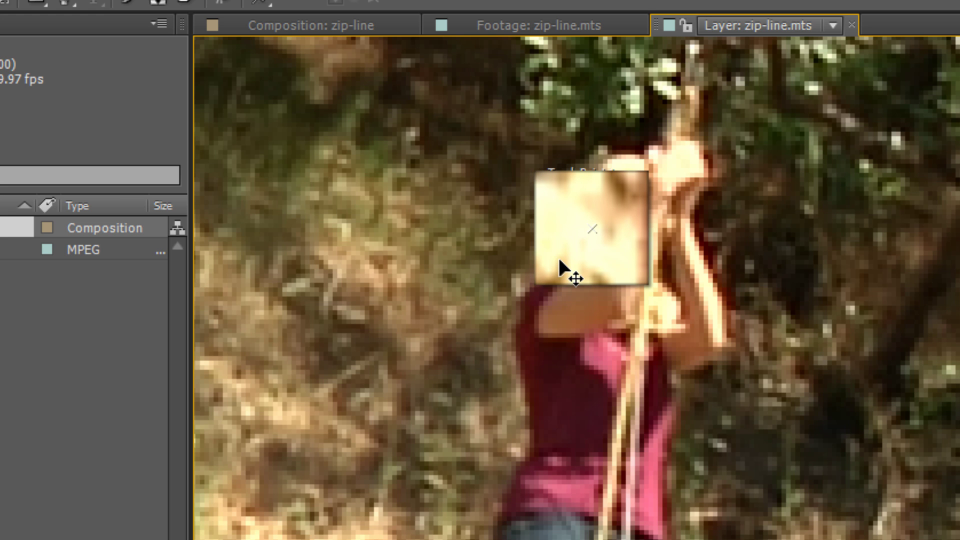
pyautogui.moveTo(560, 260); pyautogui.dragTo(560, 261)
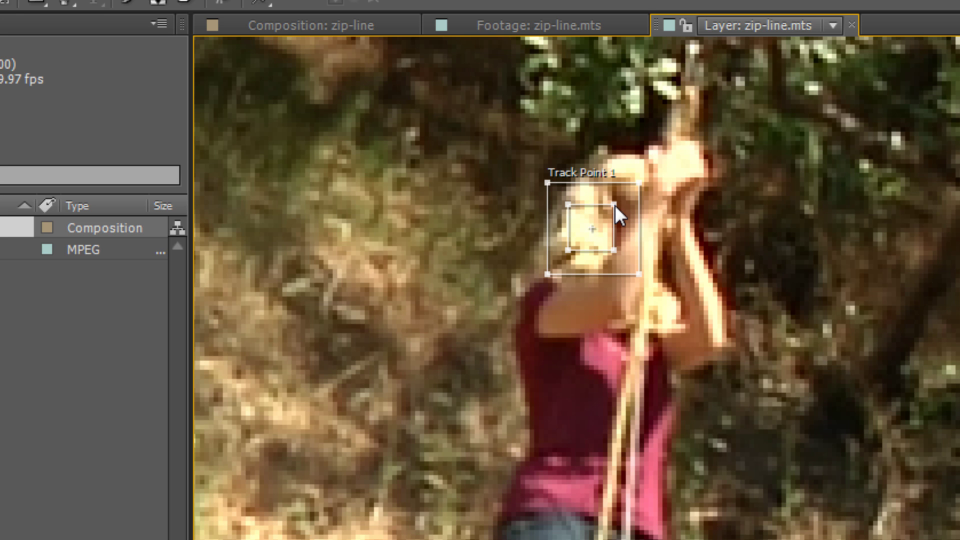
# Enlarge Track Point 1's feature box, then widen its search box around the rider's head.
pyautogui.moveTo(616, 203); pyautogui.dragTo(620, 195)
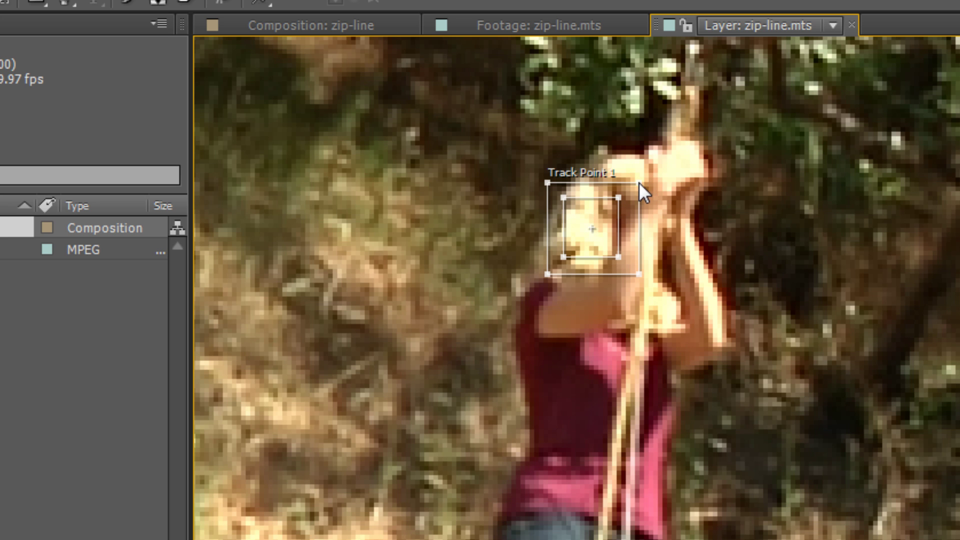
pyautogui.moveTo(639, 182); pyautogui.dragTo(659, 166)
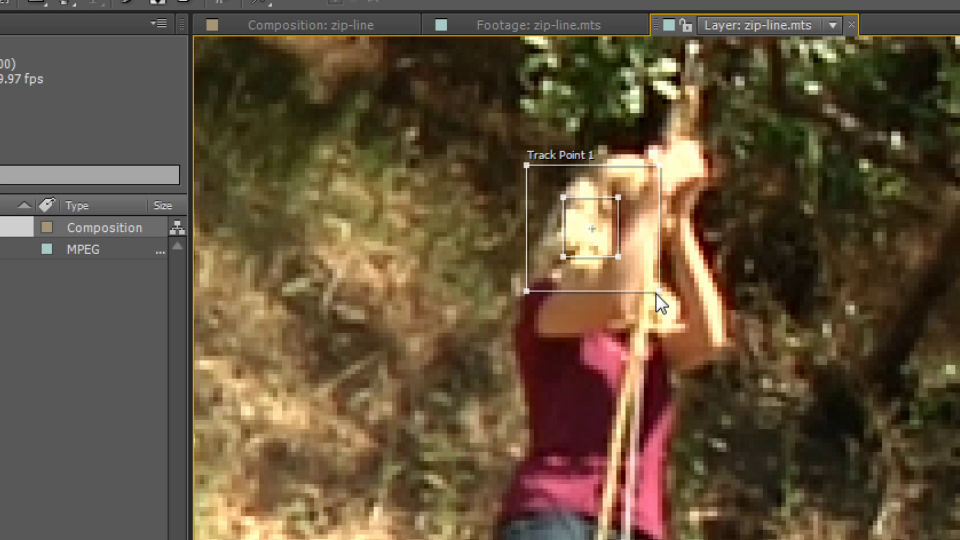
pyautogui.moveTo(659, 292); pyautogui.dragTo(710, 292)
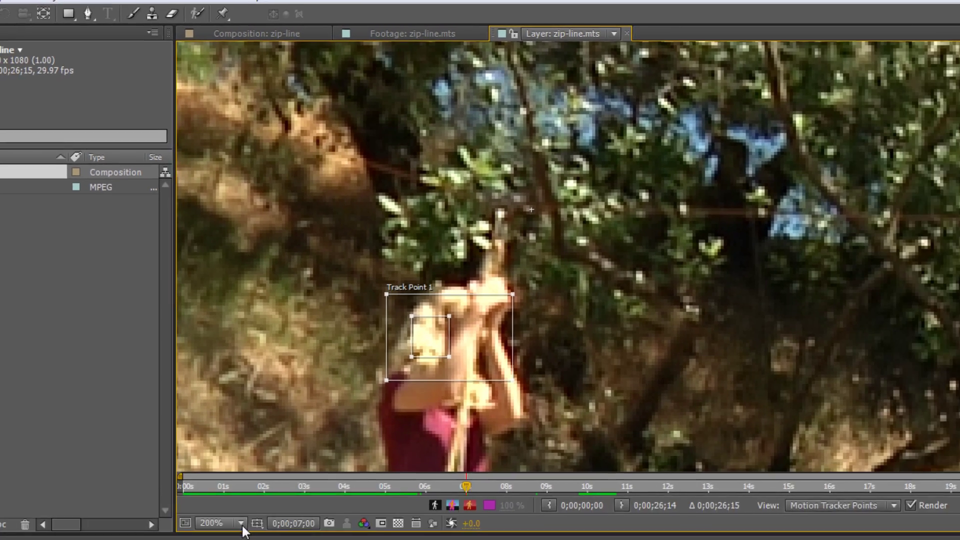
# Set the layer view to Fit up to 100% and analyze Track Point 1 forward.
pyautogui.click(241, 524)
pyautogui.click(234, 539)
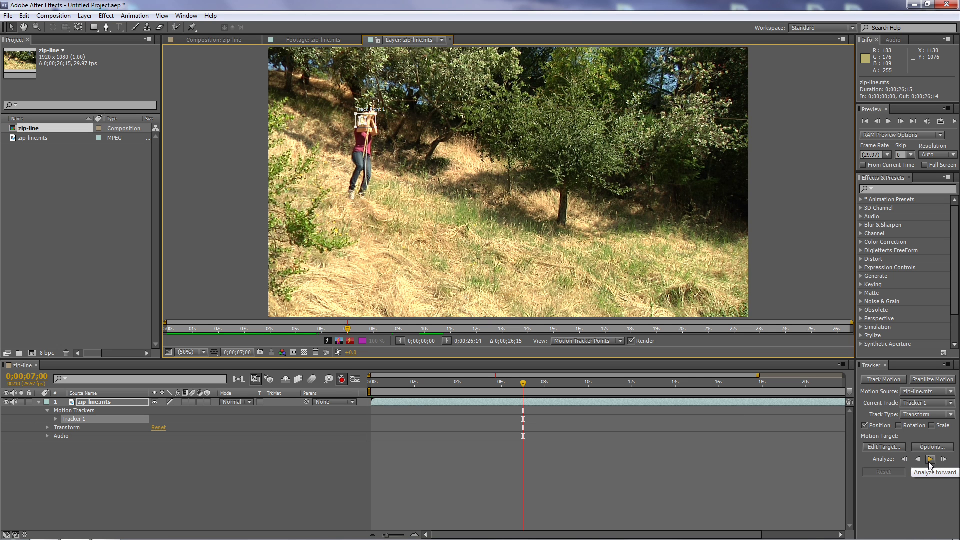
pyautogui.click(893, 492)
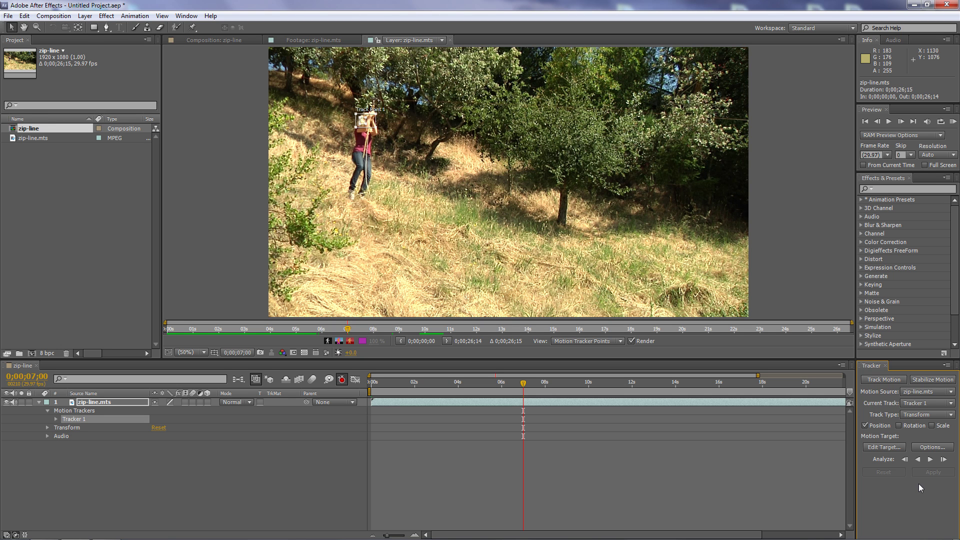
pyautogui.click(930, 460)
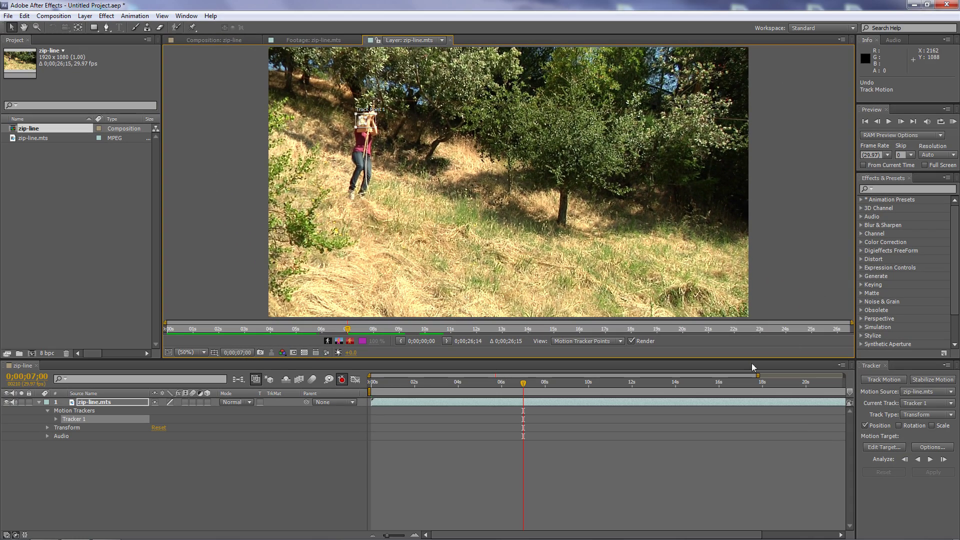
# Scrub to 0;00;07;11 and move the track point onto the rider's head.
pyautogui.moveTo(348, 330); pyautogui.dragTo(399, 328)
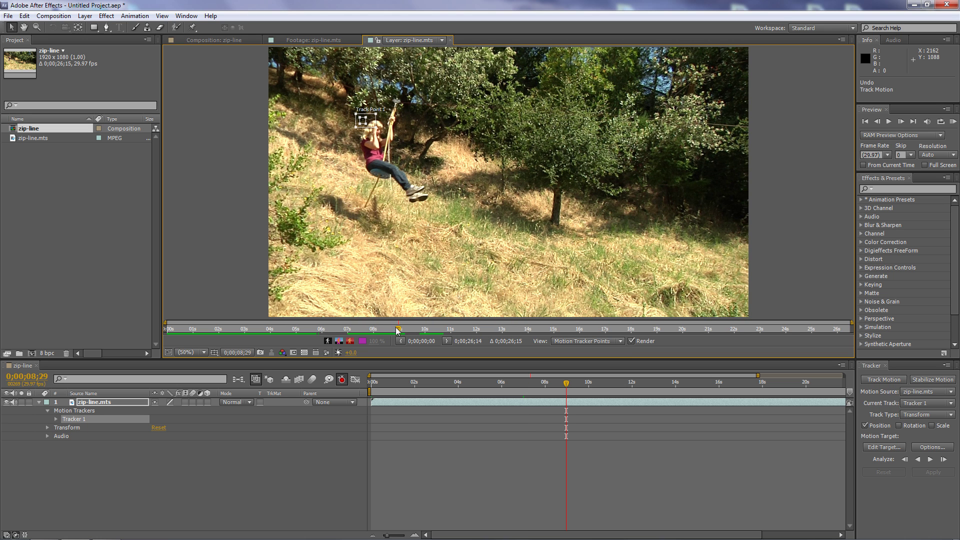
pyautogui.moveTo(372, 121); pyautogui.dragTo(380, 131)
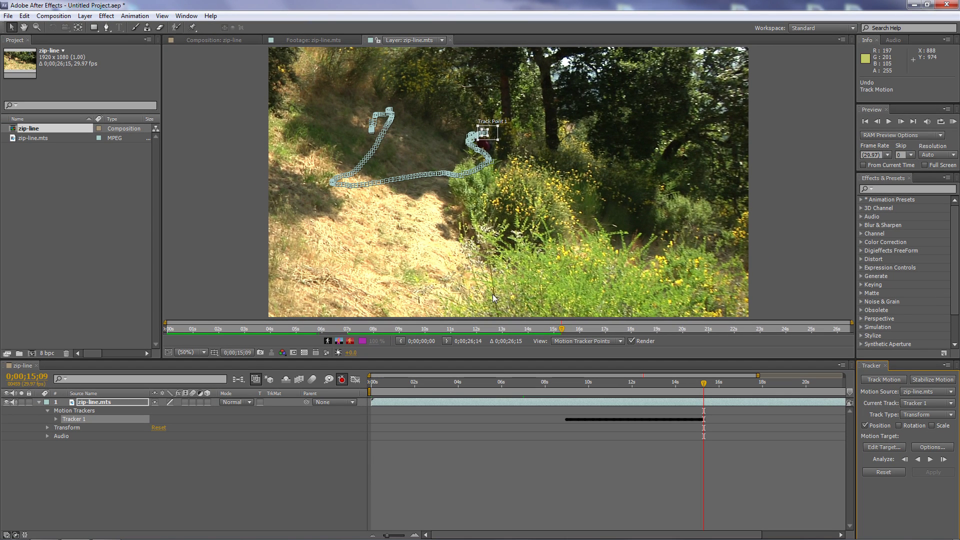
# Expand Tracker 1 and Track Point 1, then check the track at 12;11, 12;04 and 13;25.
pyautogui.click(56, 419)
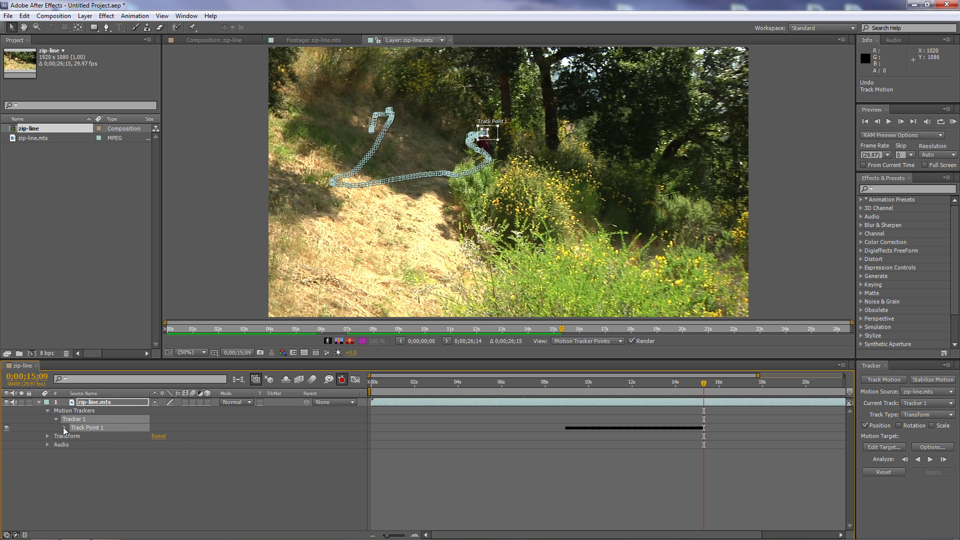
pyautogui.click(64, 428)
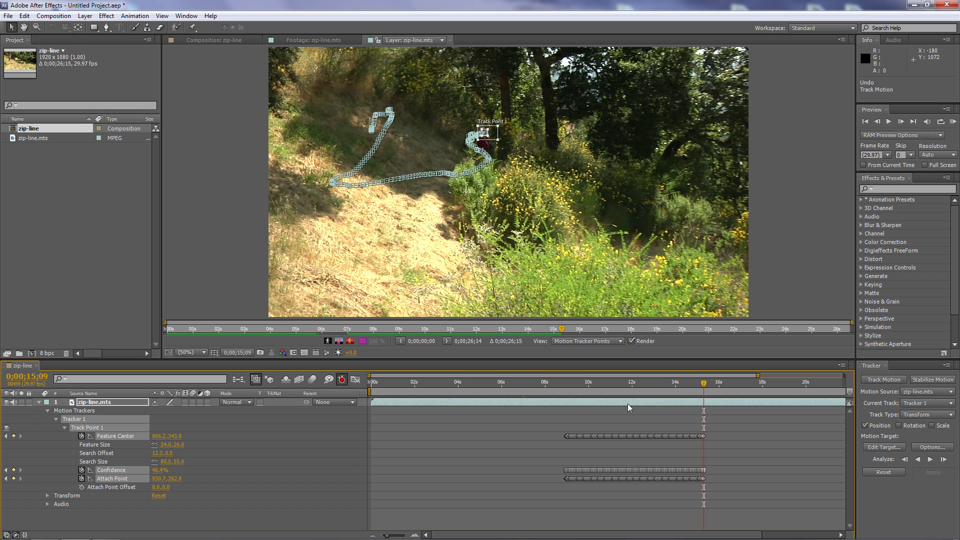
pyautogui.moveTo(704, 384); pyautogui.dragTo(615, 396)
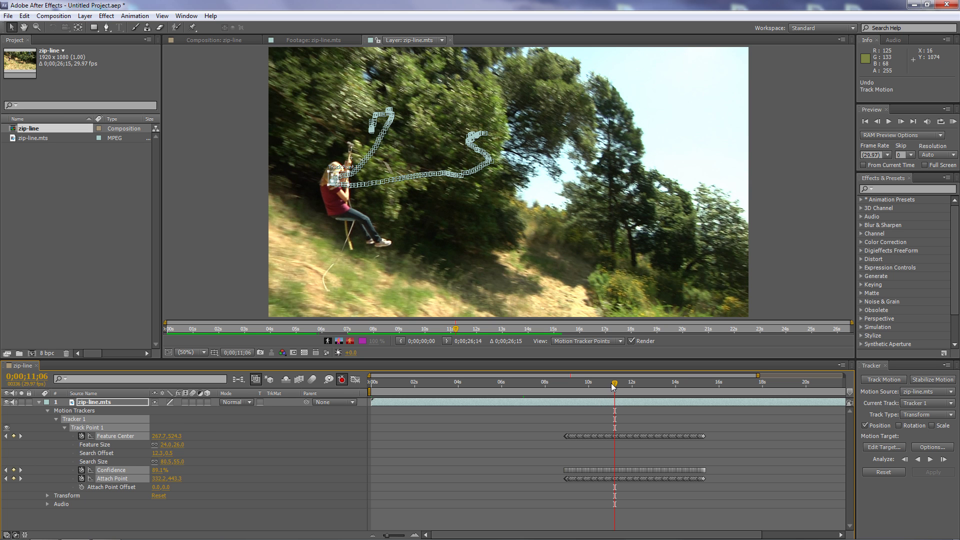
pyautogui.moveTo(615, 385); pyautogui.dragTo(637, 387)
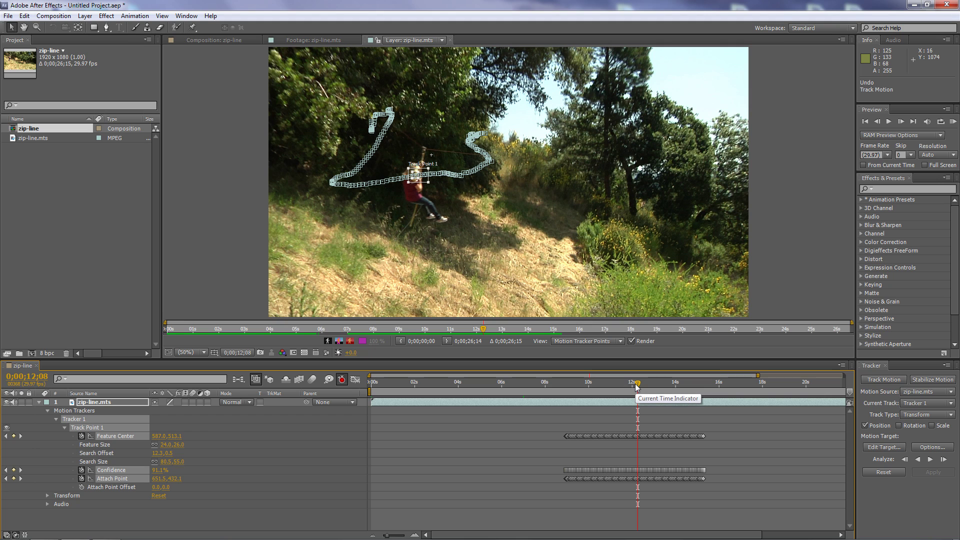
pyautogui.moveTo(637, 386); pyautogui.dragTo(667, 383)
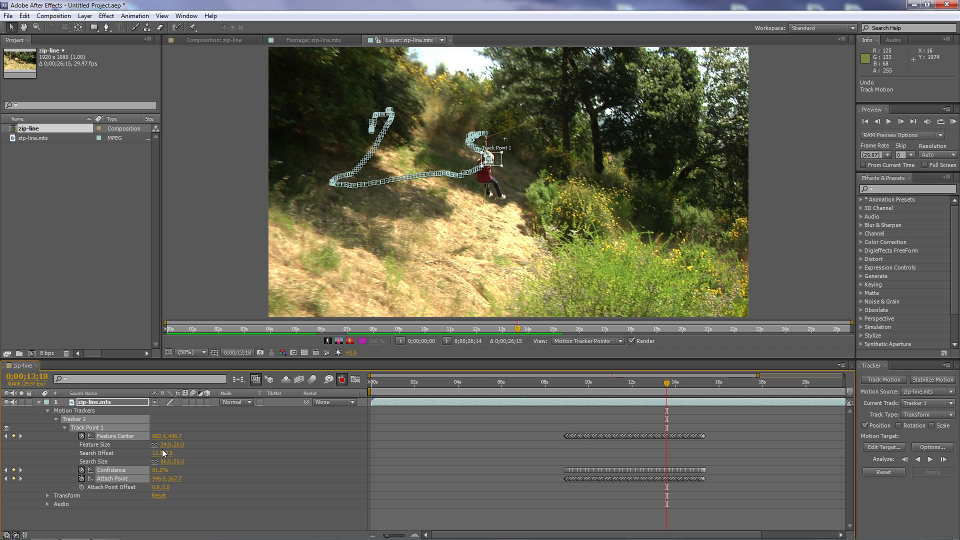